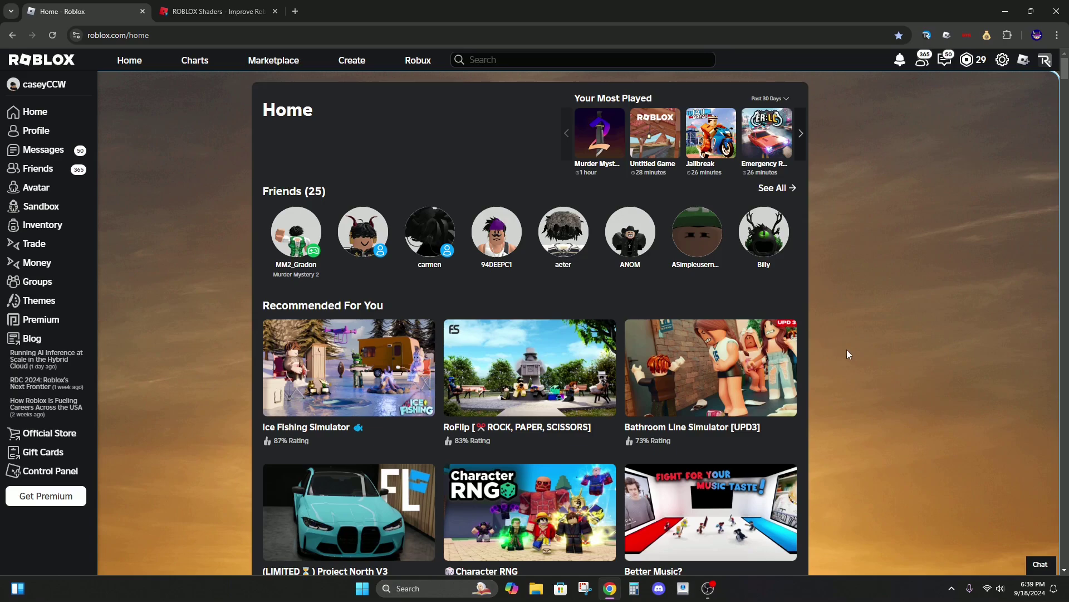
# Search Windows for GeForce Experience to check that it is installed.
pyautogui.click(456, 594)
pyautogui.write('geForce Experience')
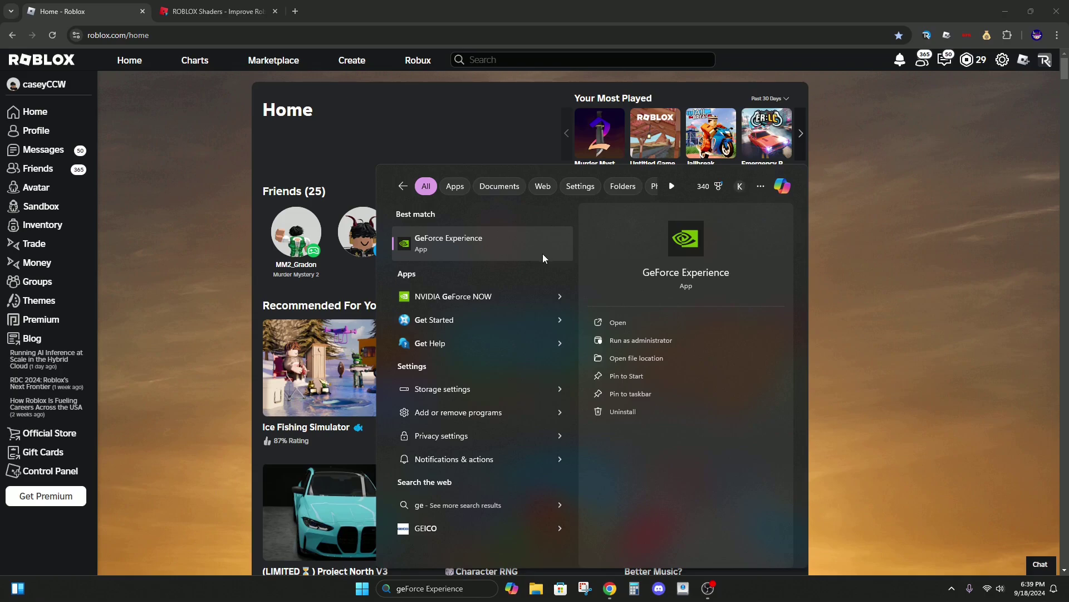
pyautogui.click(928, 240)
# Download Bloxshade from bloxshade.com and open the downloaded Bloxshade.zip archive.
pyautogui.click(217, 11)
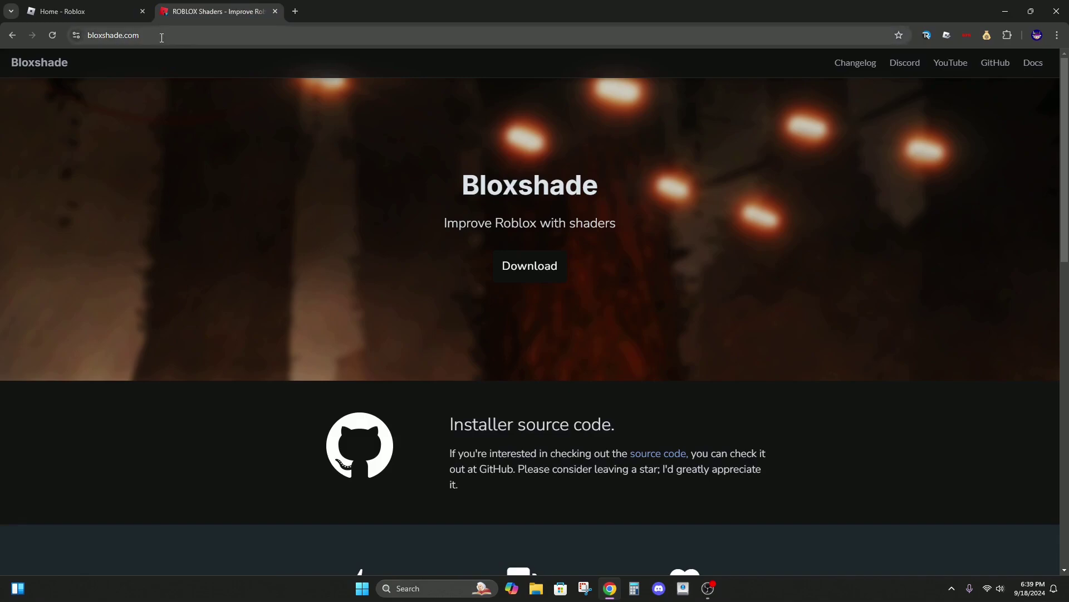
pyautogui.click(550, 270)
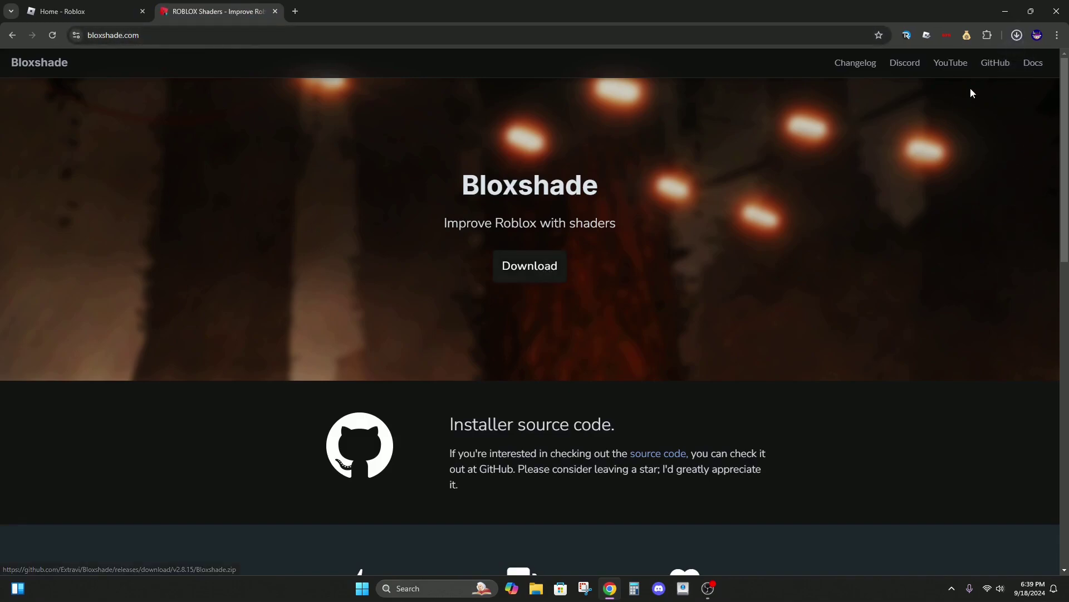
pyautogui.click(1017, 36)
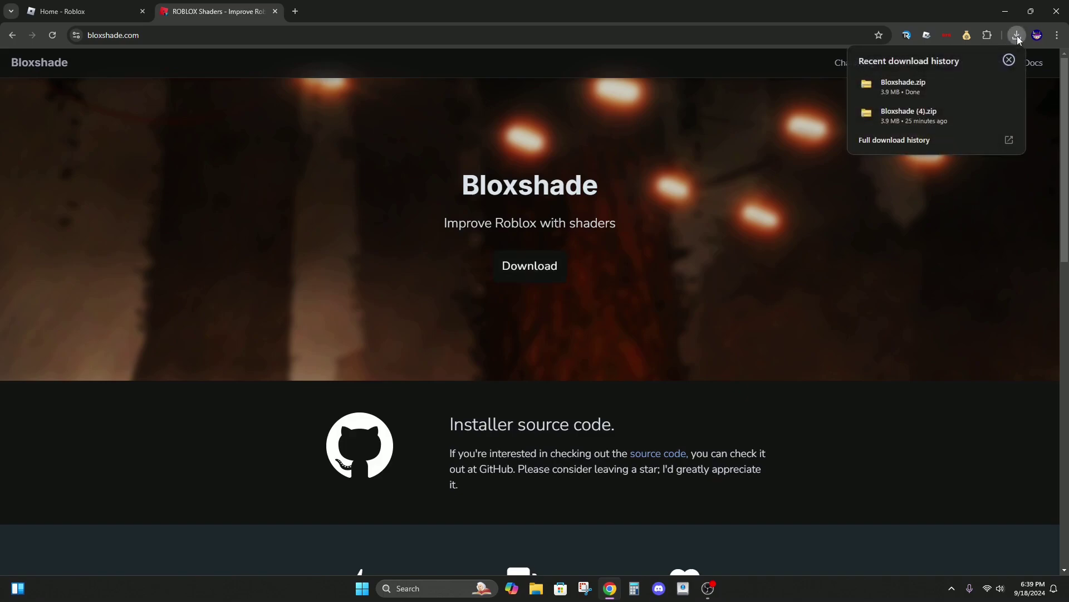
pyautogui.click(933, 91)
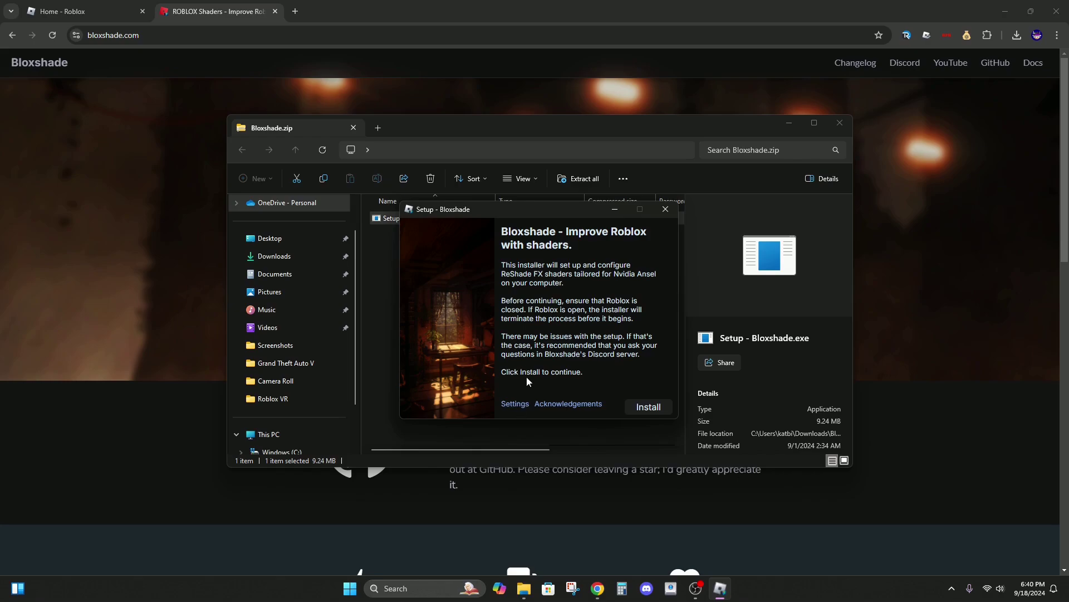
# Start the Nvidia app patch from the Bloxshade setup settings and accept the upgrade to the NVIDIA app with its license terms.
pyautogui.click(517, 406)
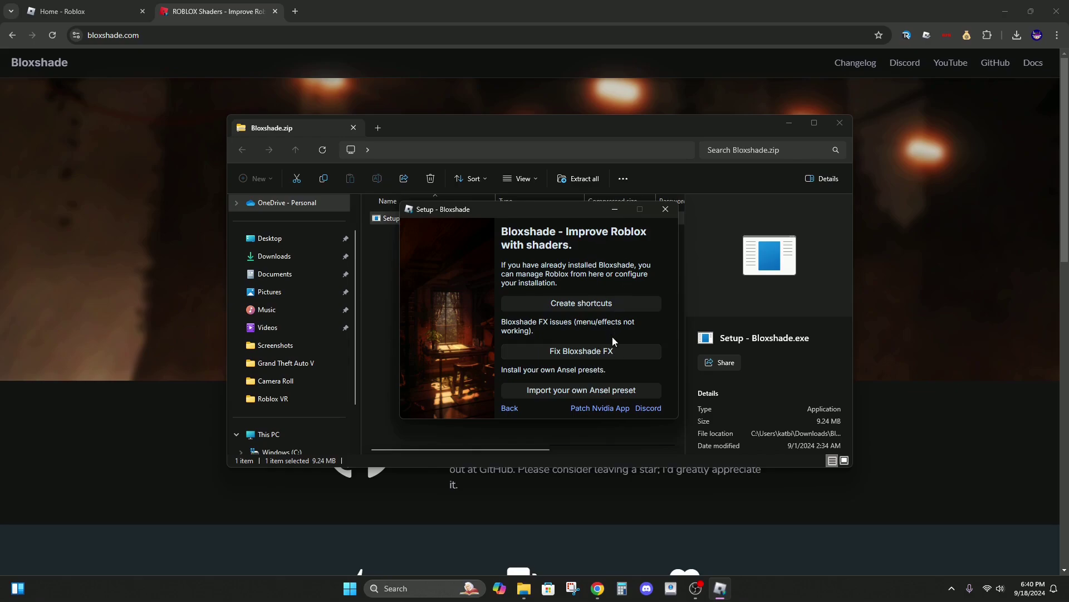
pyautogui.click(606, 410)
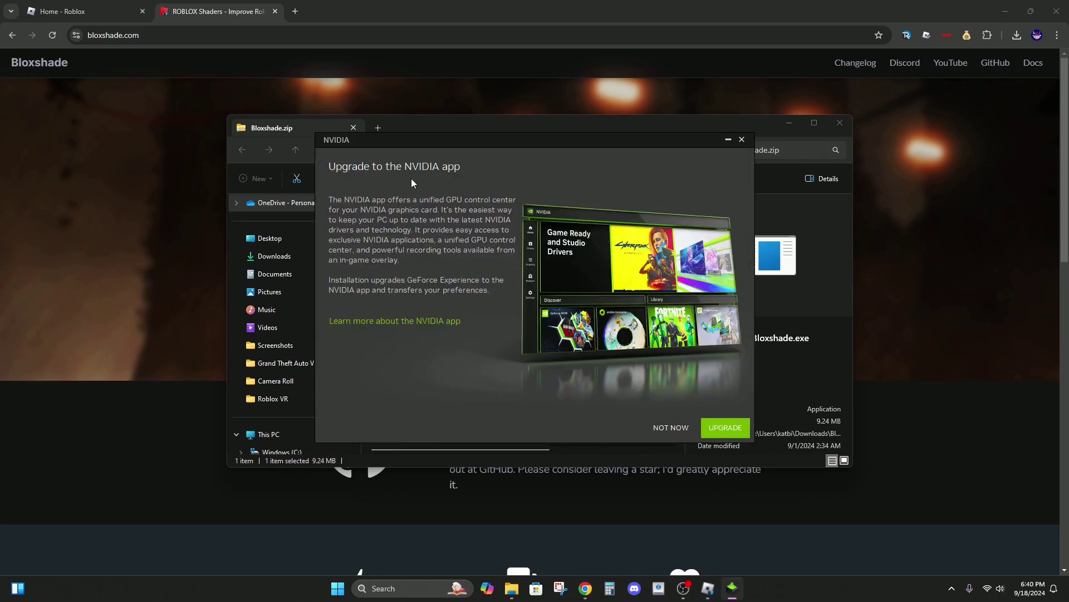
pyautogui.click(736, 430)
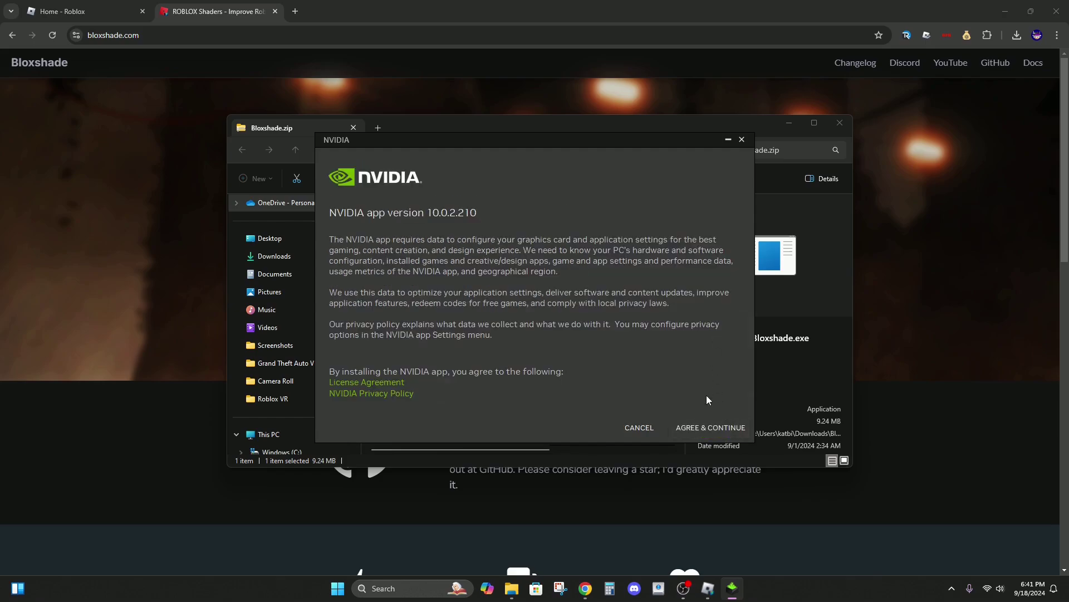
pyautogui.click(704, 424)
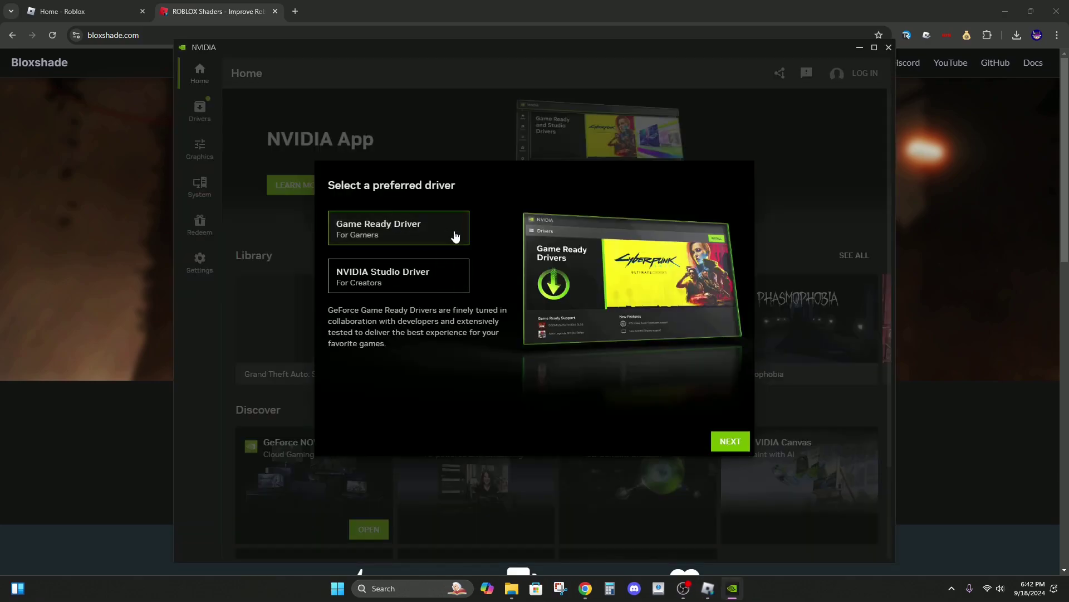
# Complete the NVIDIA app's first-run setup with Game Ready Driver, game optimization and the overlay enabled, and close the app.
pyautogui.click(456, 236)
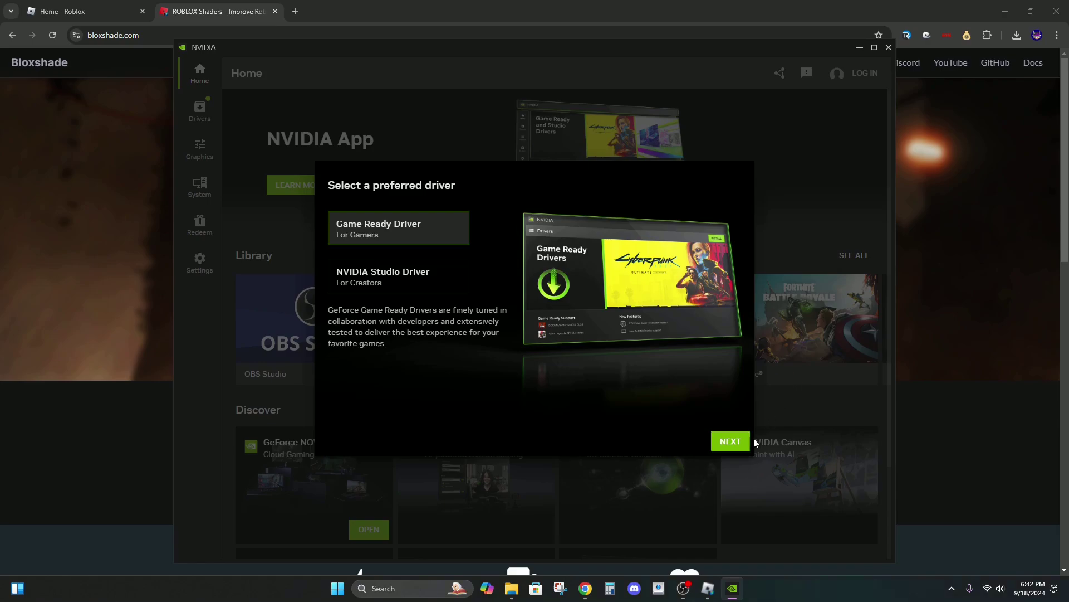
pyautogui.click(735, 441)
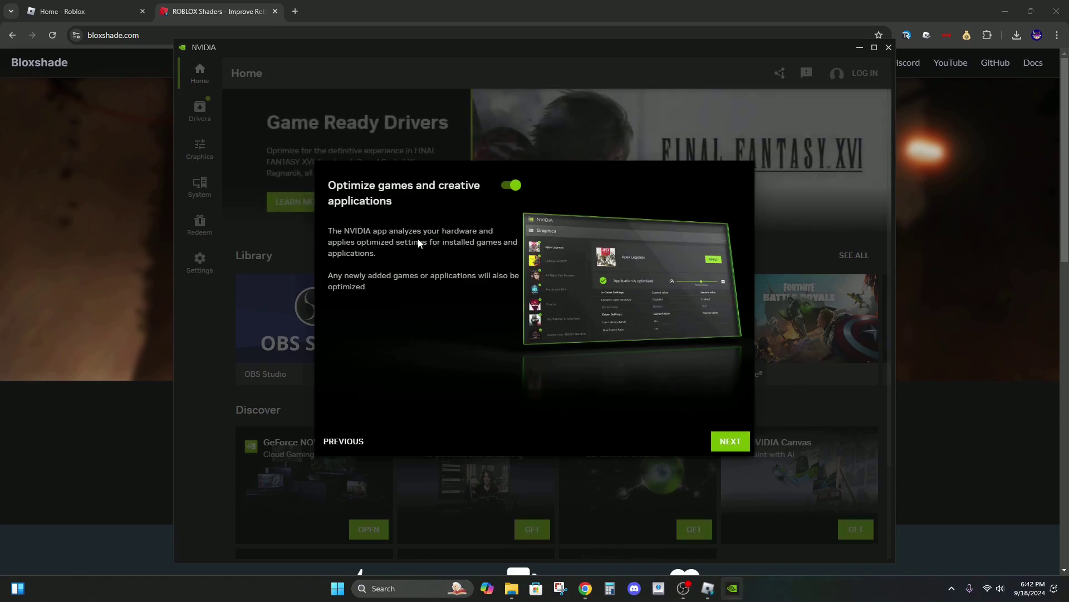
pyautogui.click(721, 441)
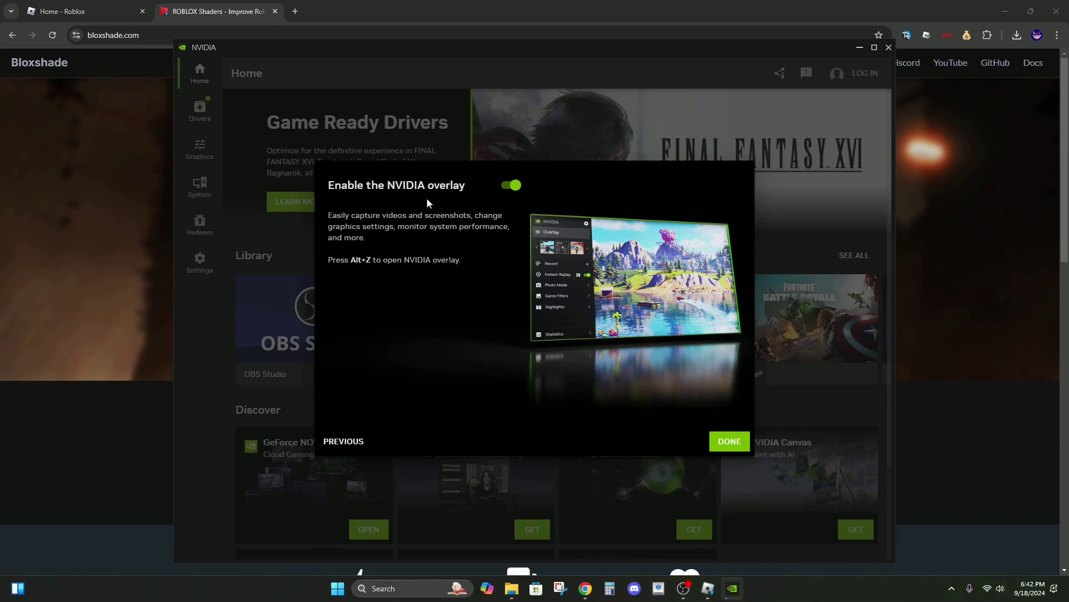
pyautogui.click(724, 440)
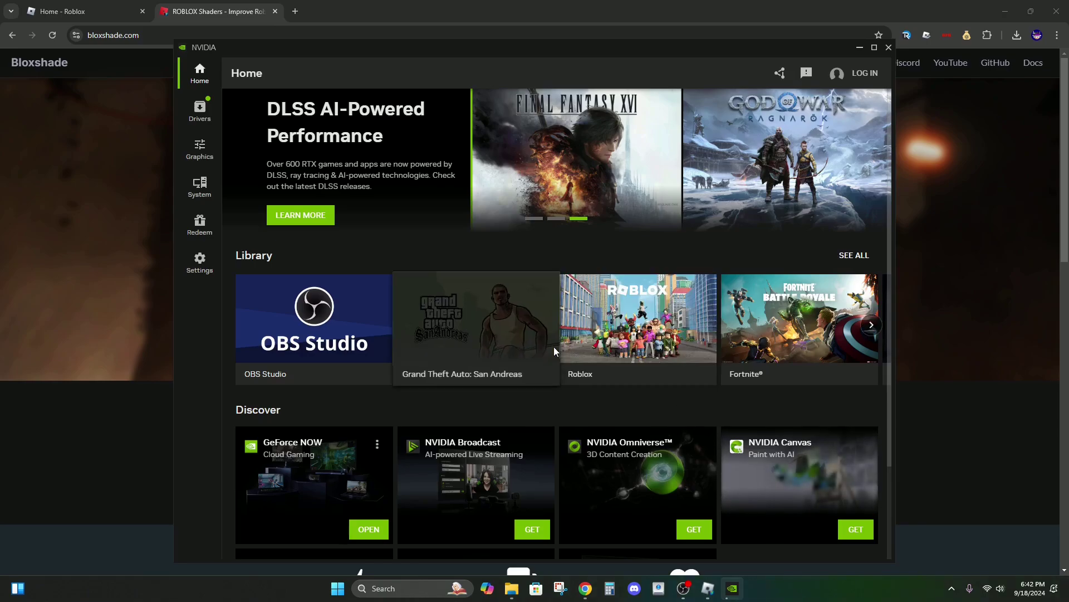
pyautogui.click(888, 47)
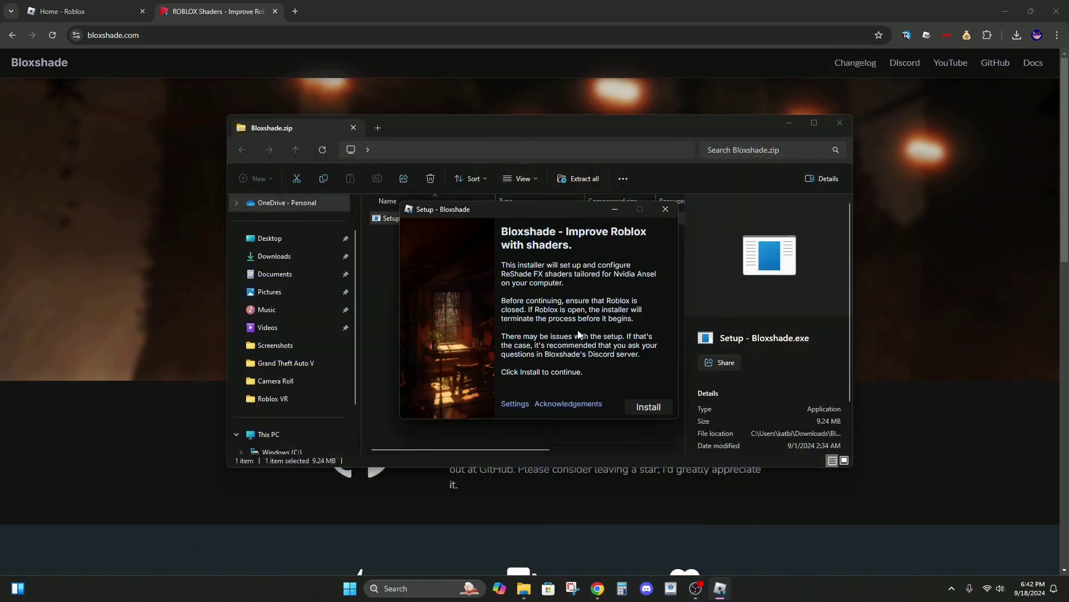
# Install Bloxshade and add the community preset Ziplipp's Colorful World.
pyautogui.click(653, 411)
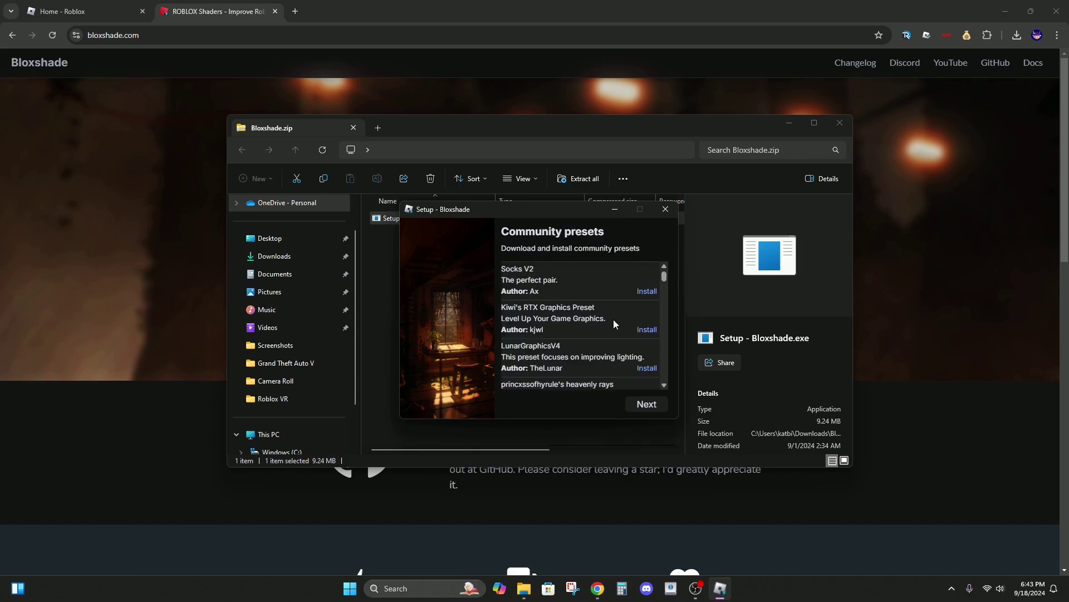
pyautogui.scroll(-5, 615, 320)
pyautogui.scroll(5, 620, 318)
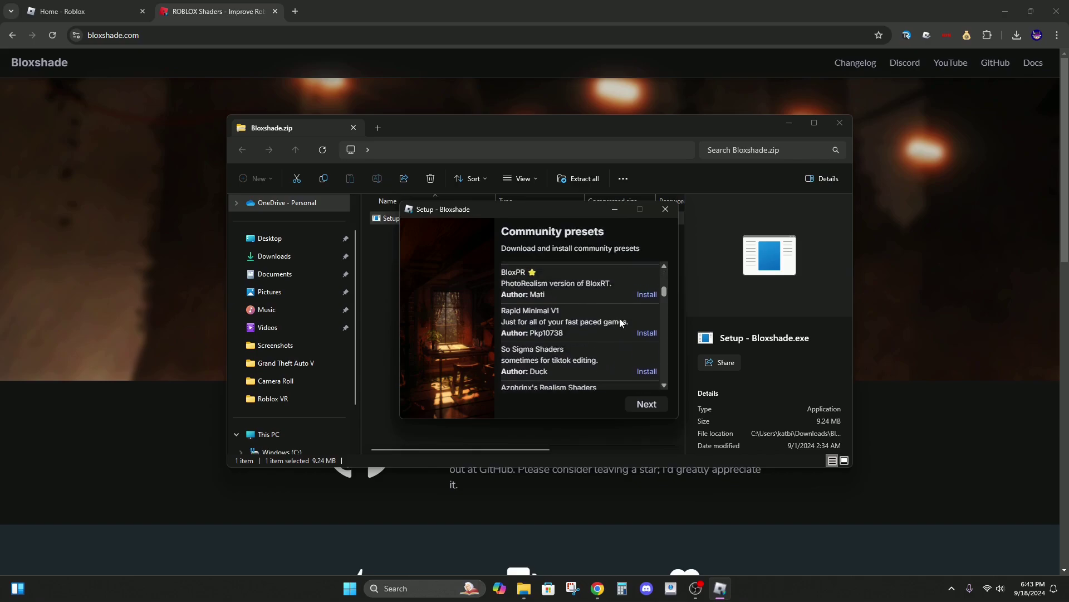
pyautogui.scroll(-8, 622, 284)
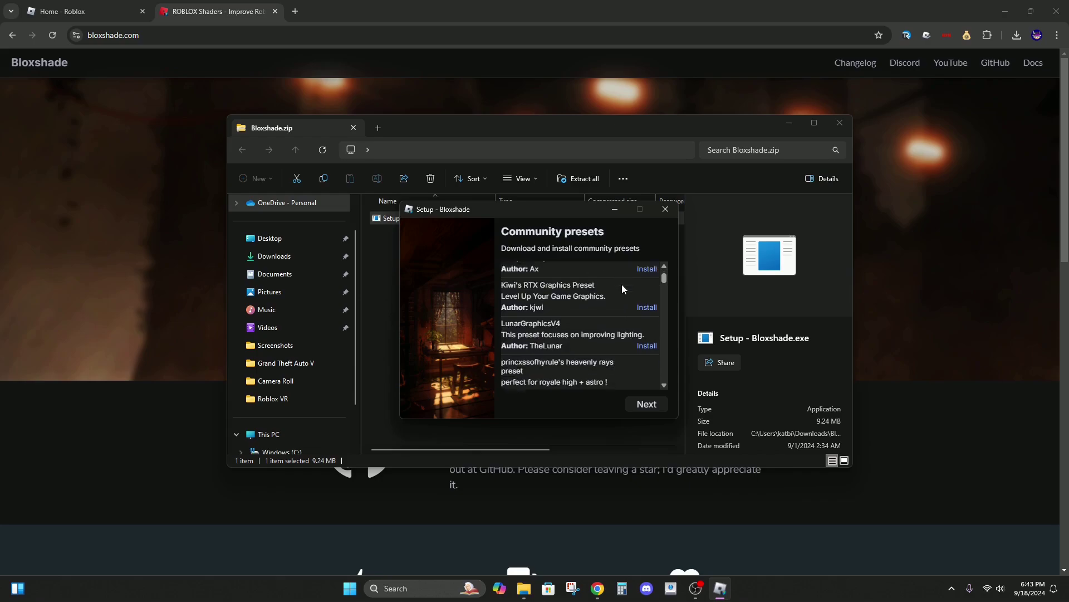
pyautogui.scroll(1, 629, 347)
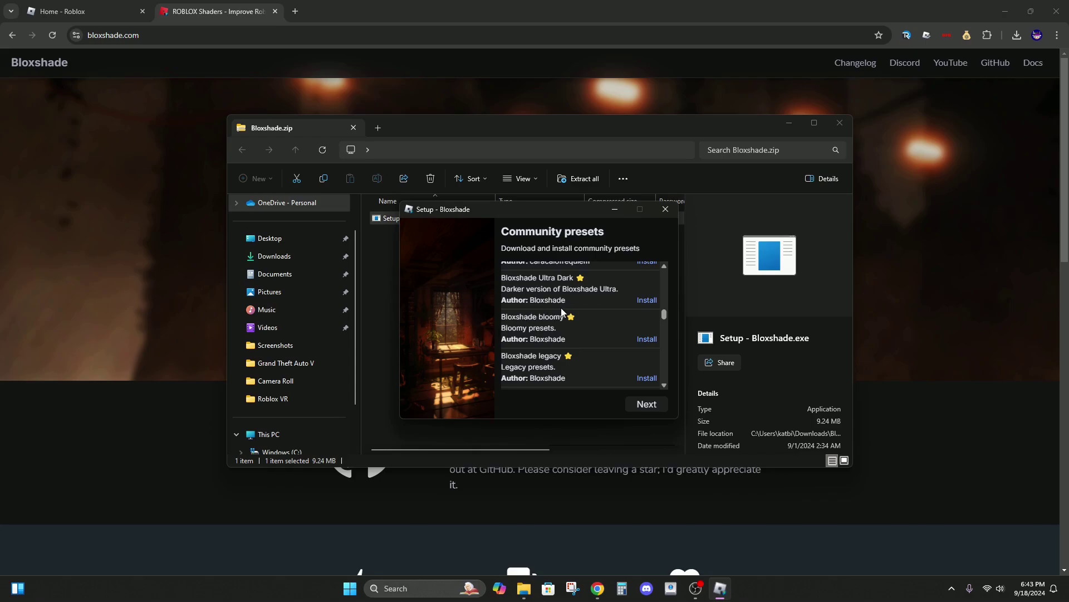
pyautogui.scroll(-5, 561, 312)
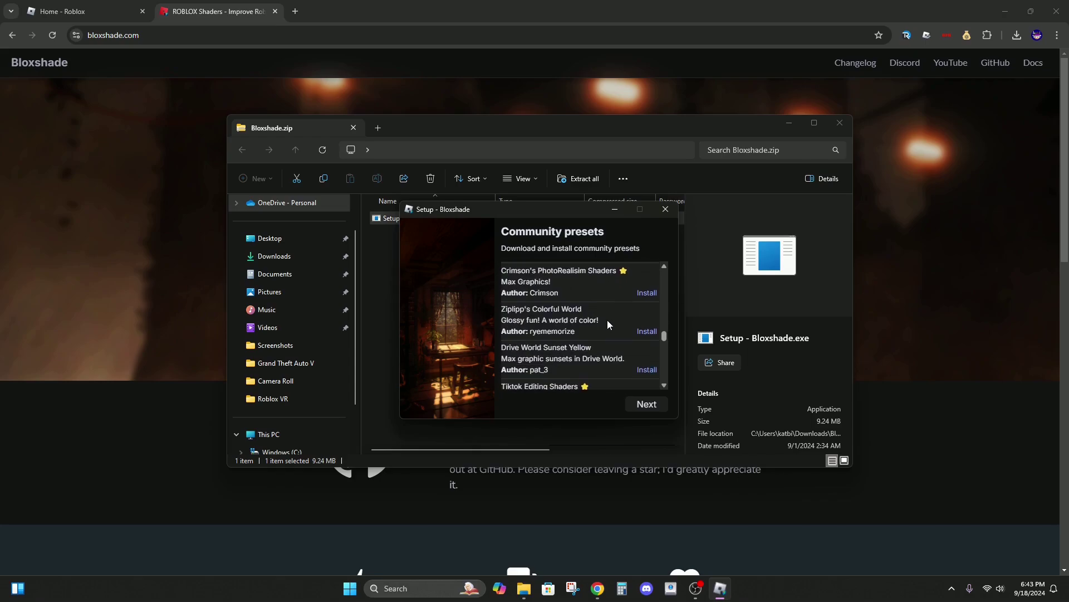
pyautogui.scroll(3, 615, 327)
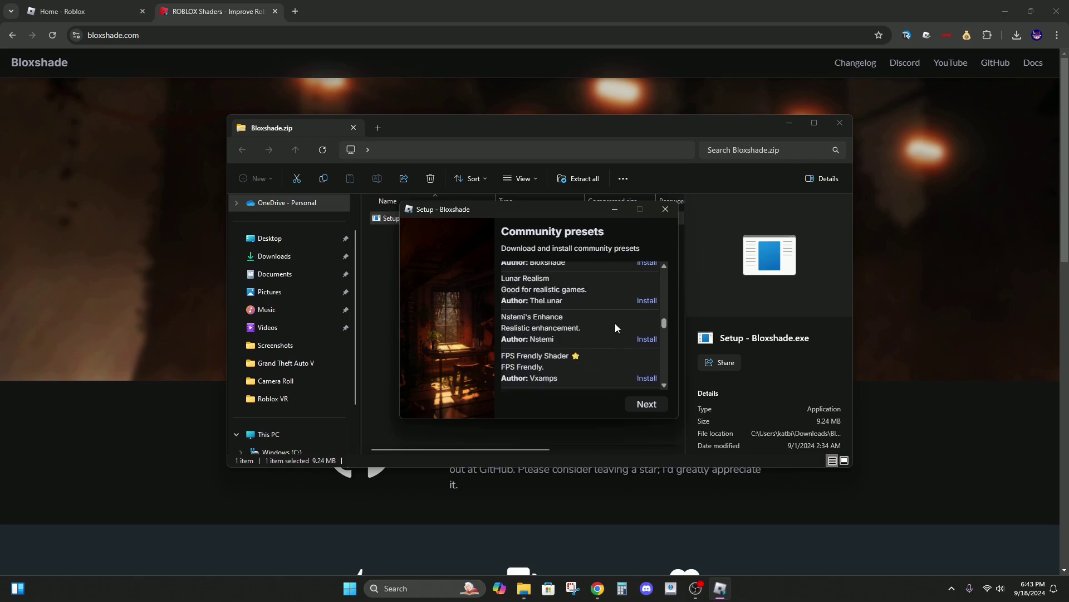
pyautogui.scroll(4, 615, 324)
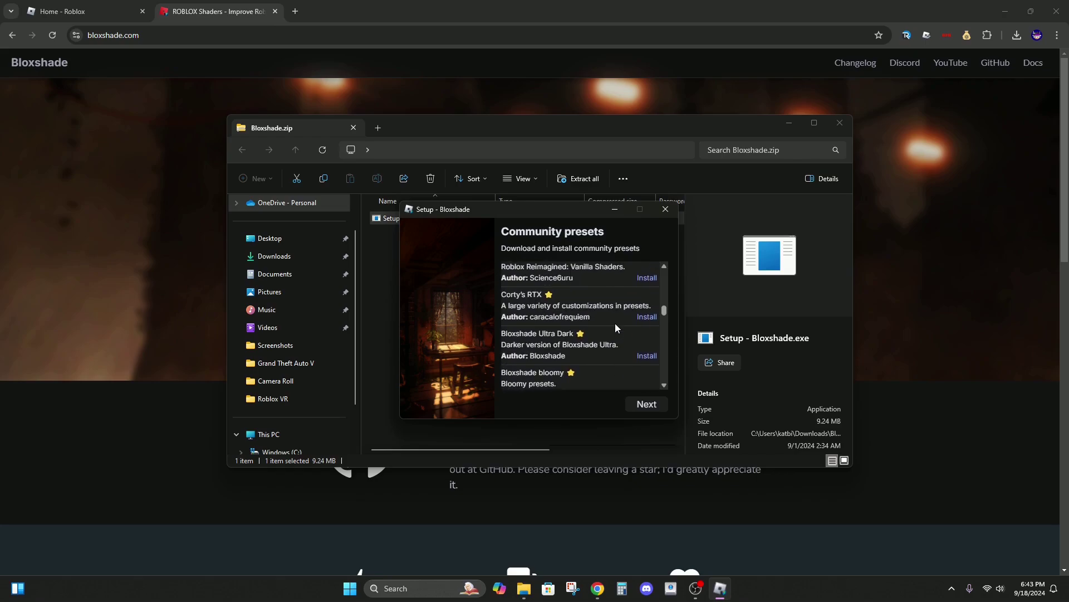
pyautogui.scroll(-4, 635, 331)
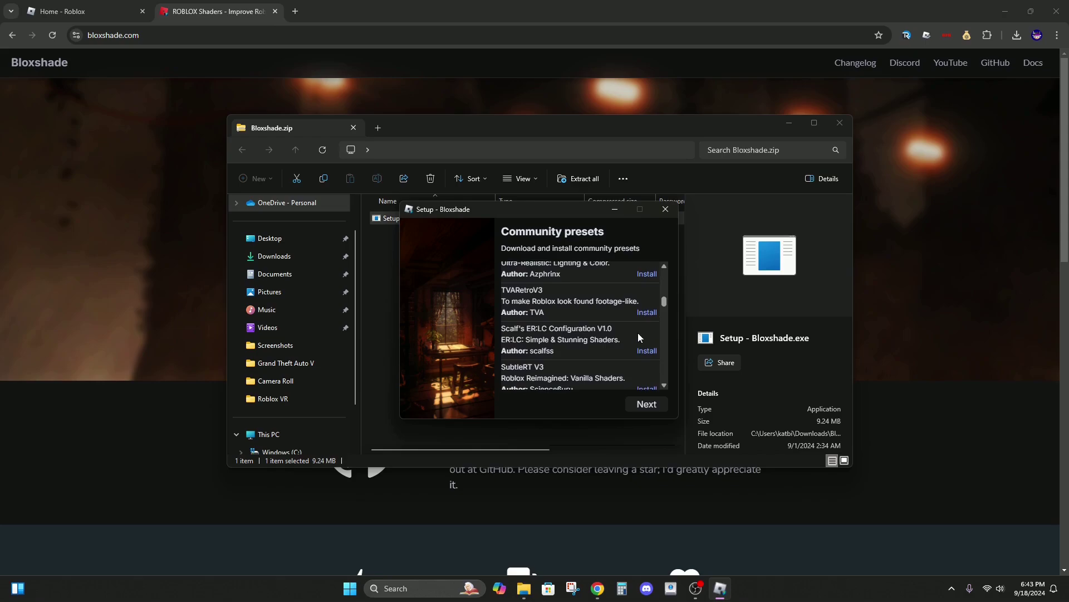
pyautogui.click(644, 334)
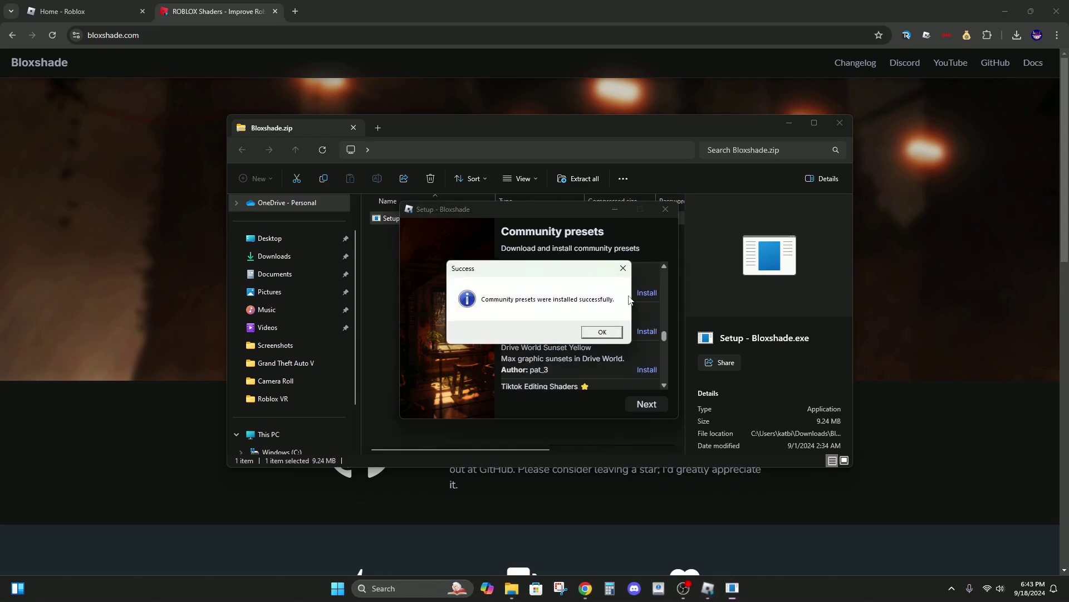
pyautogui.click(607, 331)
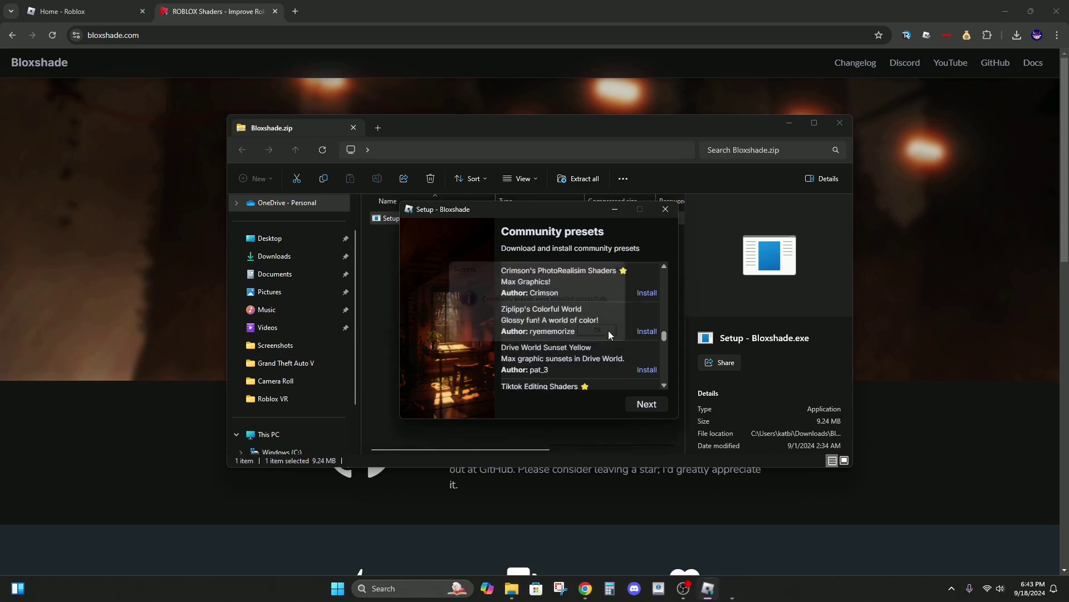
# Finish the Bloxshade setup with the YouTube subscription and Discord server options cleared, and close the archive window.
pyautogui.click(646, 405)
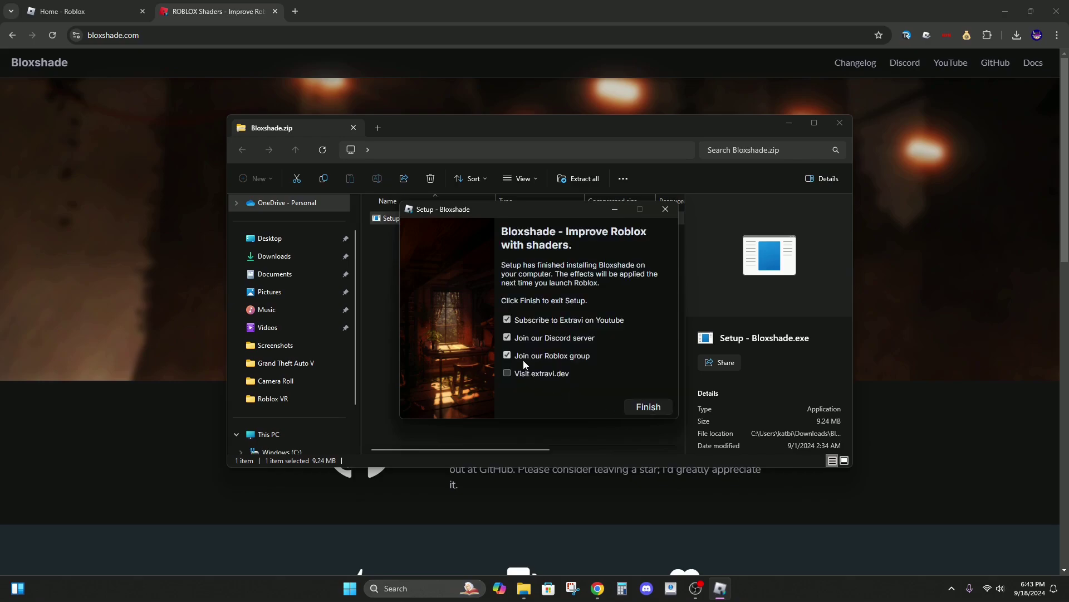
pyautogui.click(507, 337)
pyautogui.click(507, 320)
pyautogui.click(662, 412)
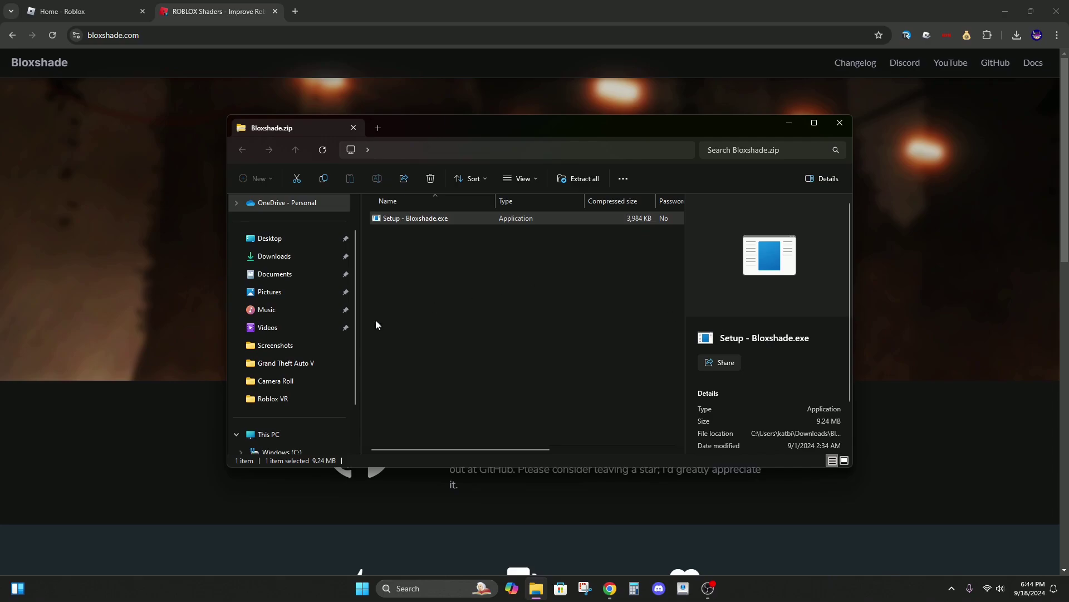
pyautogui.click(840, 123)
# Return to the Roblox website and launch Murder Mystery 2 from the charts.
pyautogui.click(103, 8)
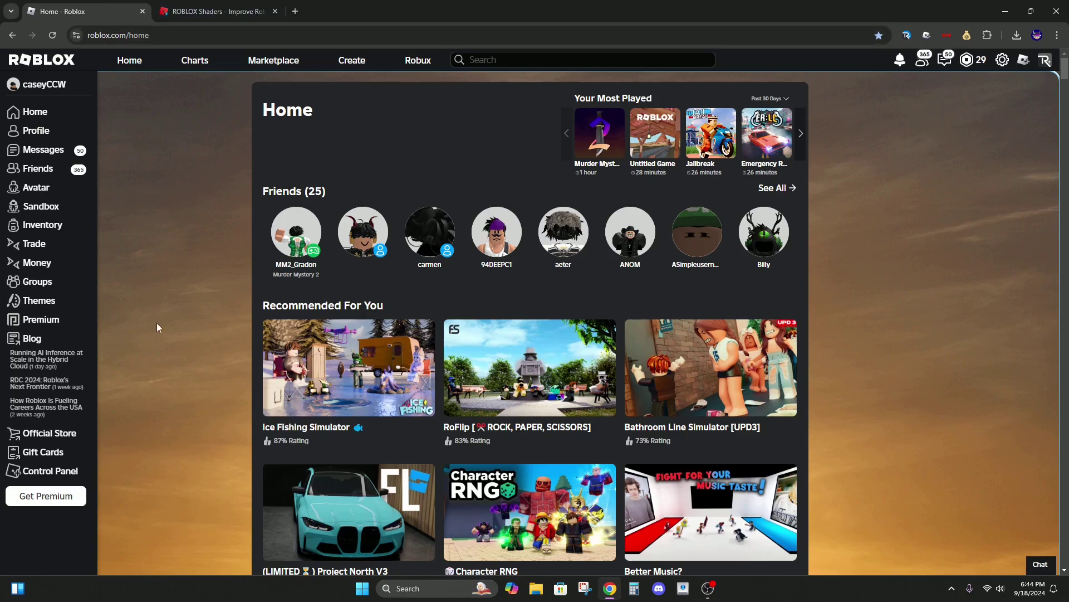
pyautogui.scroll(-8, 157, 324)
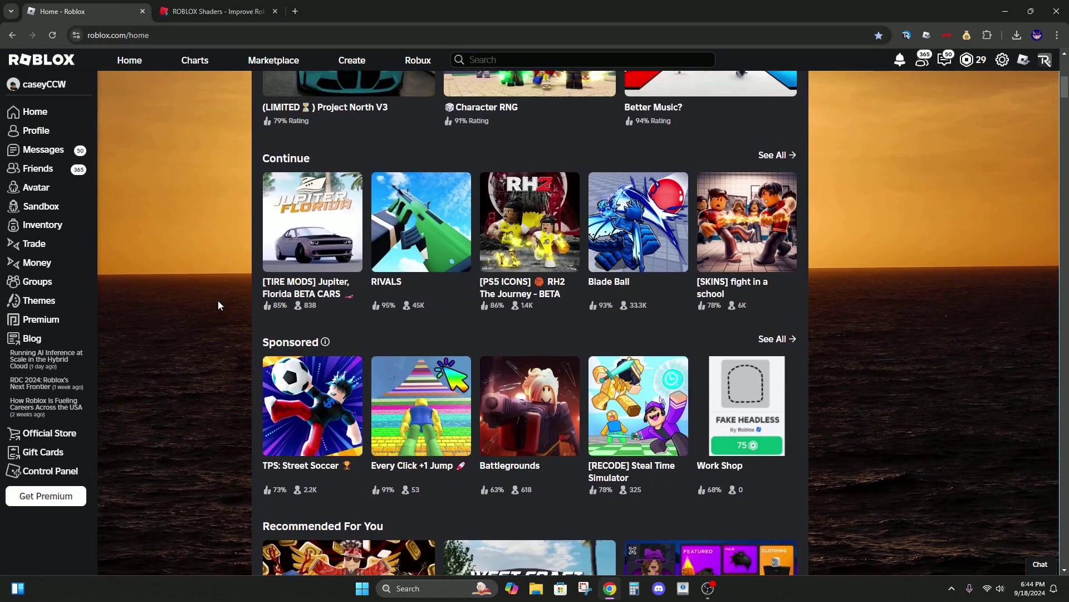
pyautogui.click(194, 60)
pyautogui.click(556, 167)
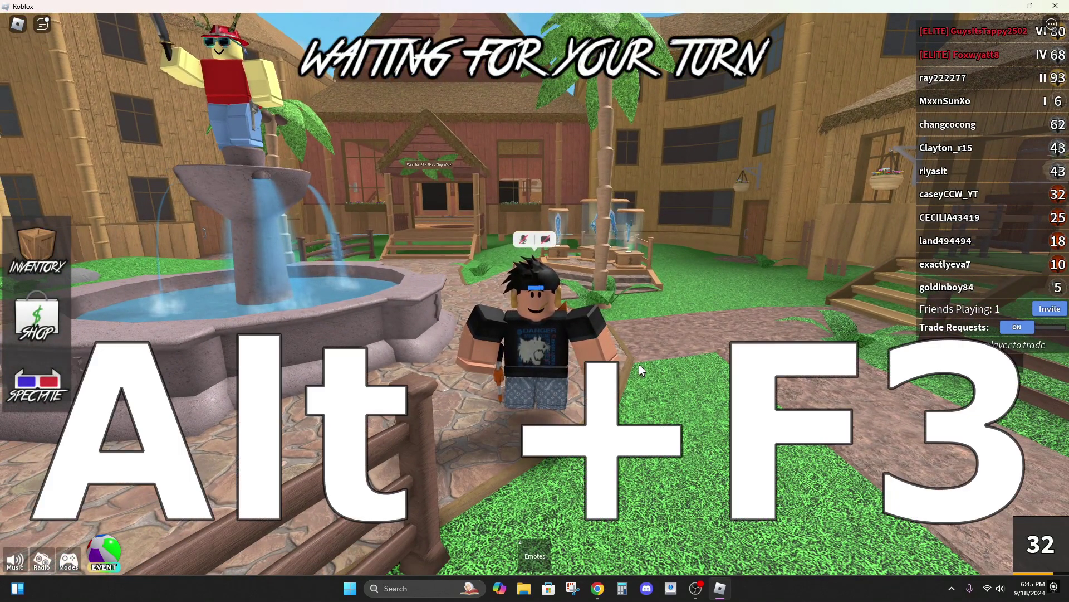
# Add the "!- Bloxshade Ultra" filter to the game with the NVIDIA game filter overlay and return to the game.
pyautogui.hotkey('alt', 'F3')
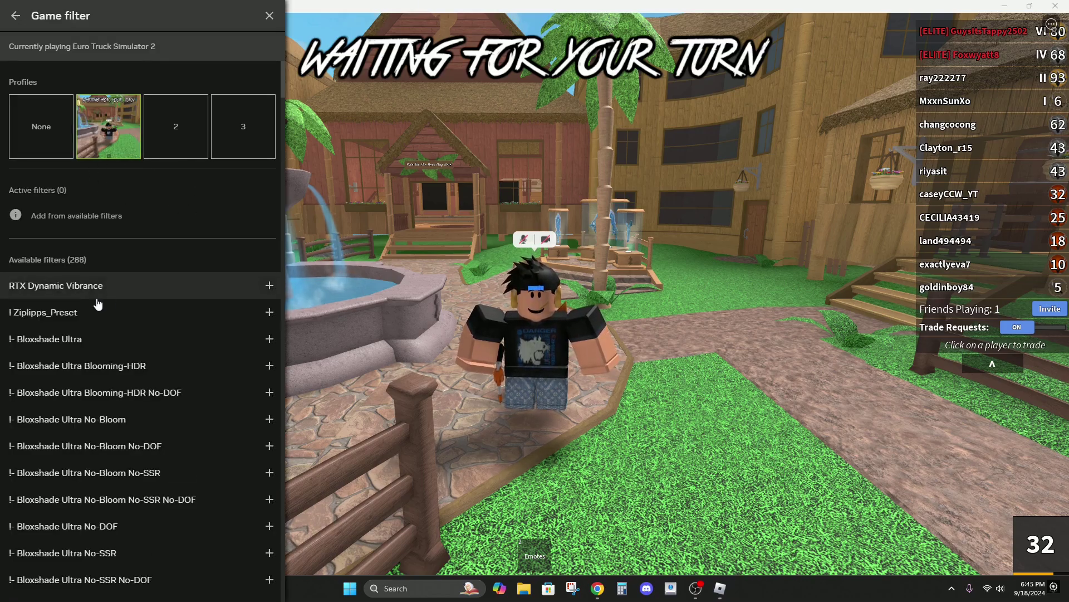
pyautogui.click(105, 339)
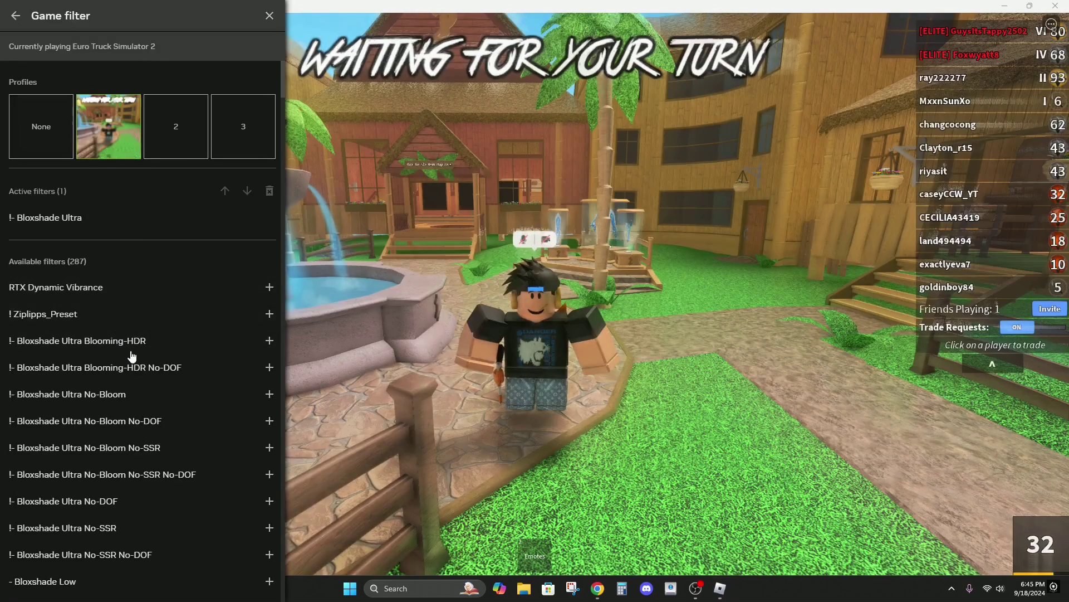
pyautogui.click(349, 383)
# Walk the character around the lobby while turning the camera to examine the shader's effect.
pyautogui.rightClick(465, 312)
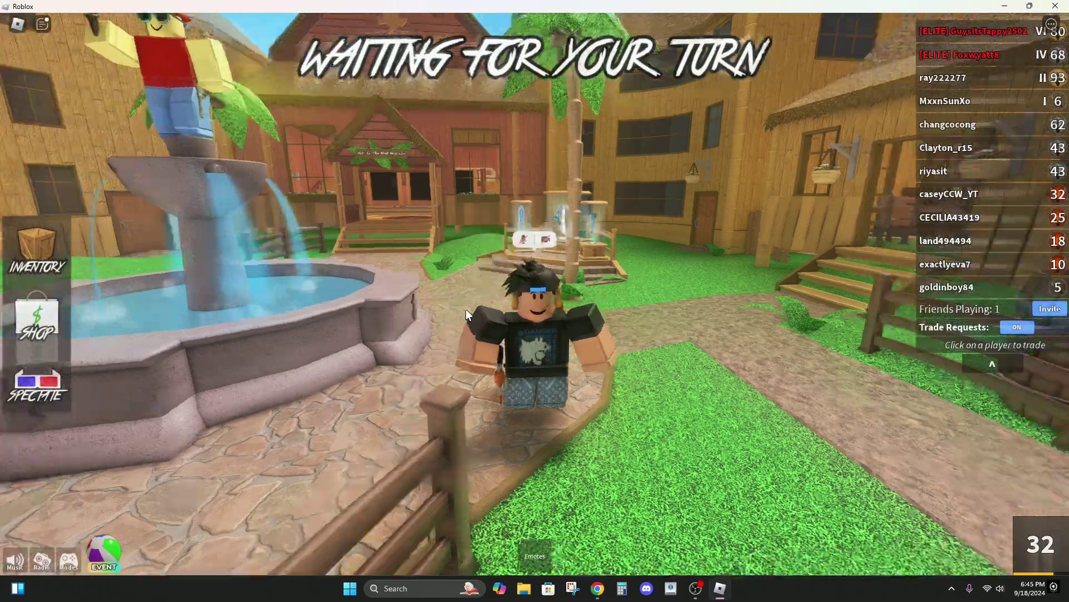
pyautogui.press('w')
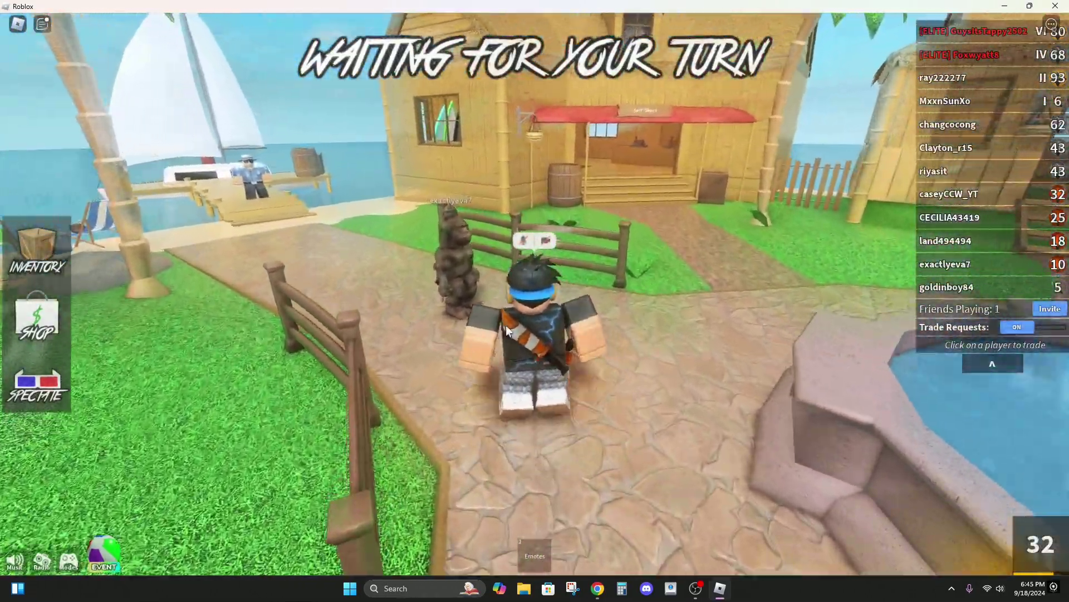
pyautogui.rightClick(607, 311)
pyautogui.press('s')
pyautogui.press('w')
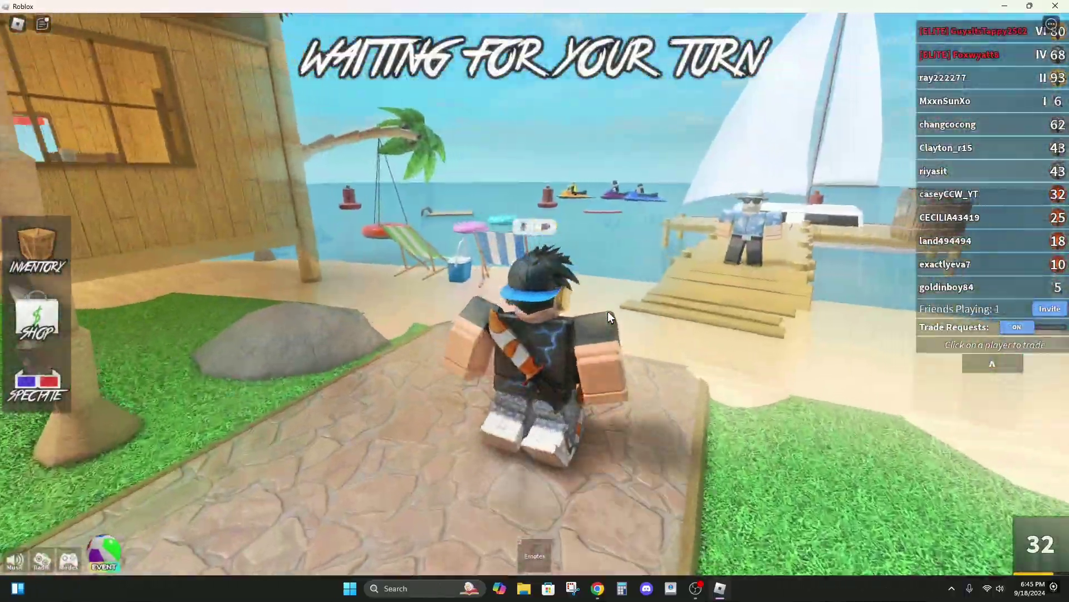
pyautogui.rightClick(607, 311)
pyautogui.press('w')
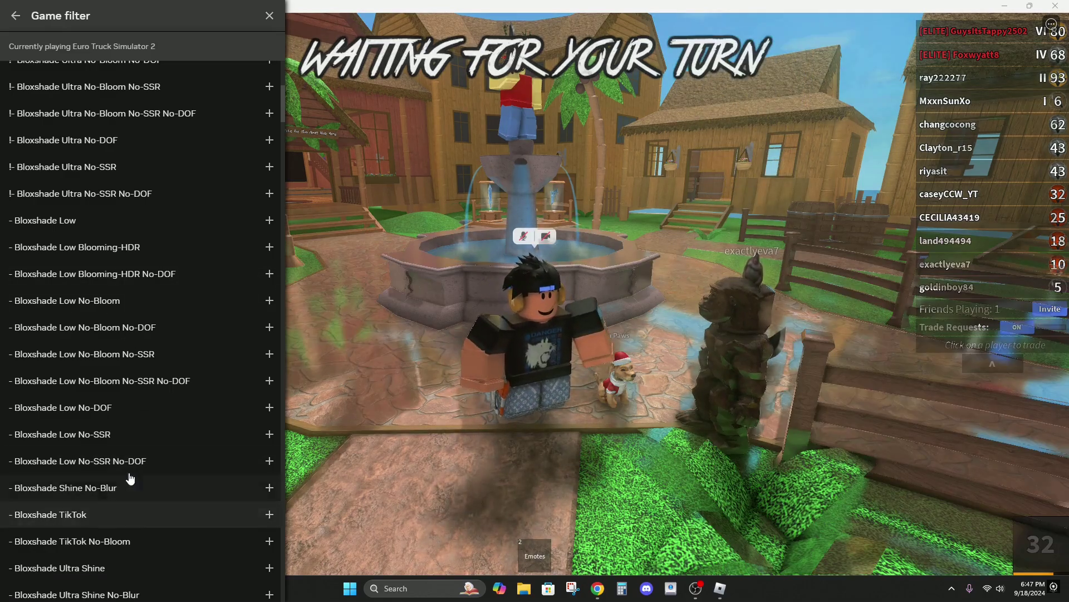
# Leave the filter list for the game and move the character past the lobby buildings to examine the reflections and lighting.
pyautogui.scroll(6, 131, 479)
pyautogui.click(544, 239)
pyautogui.rightClick(562, 238)
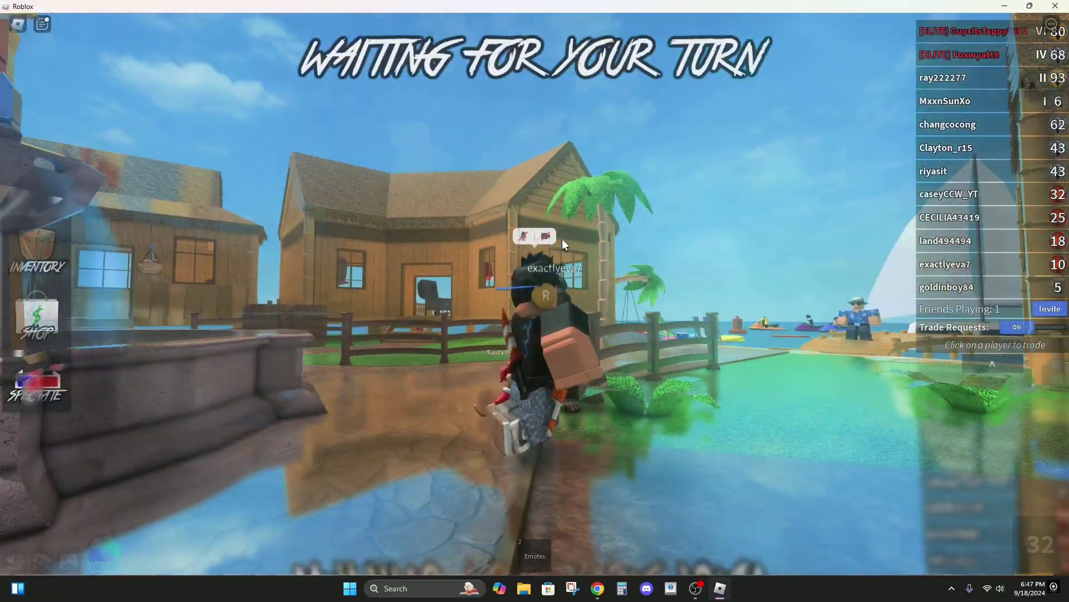
pyautogui.press('s')
pyautogui.scroll(3, 562, 240)
pyautogui.press('w')
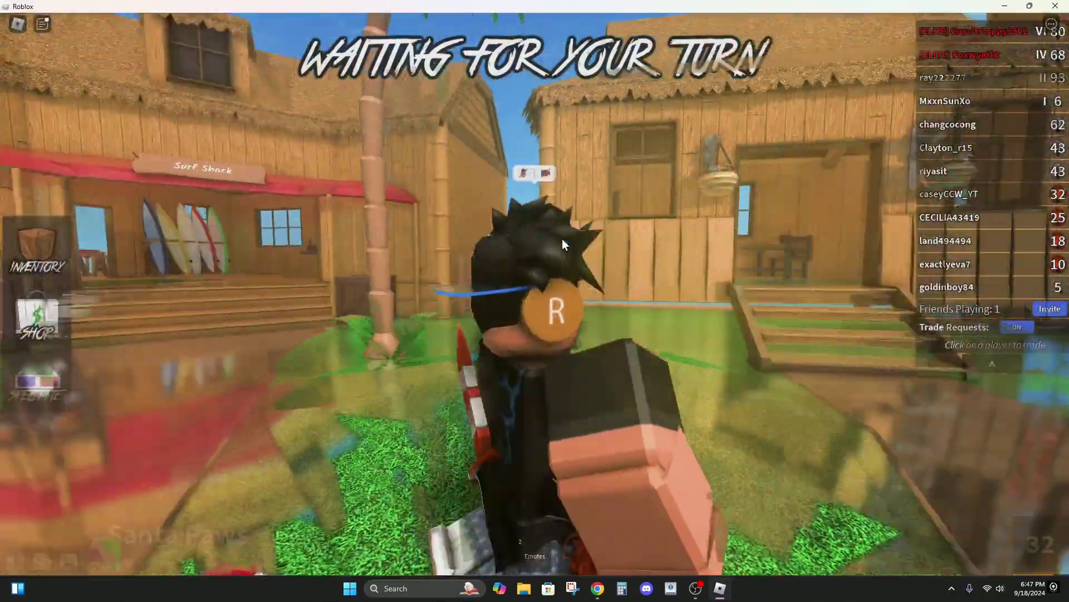
# Remove both active filters, RTX Dynamic Vibrance and "- Bloxshade Shine", in the NVIDIA game filter overlay.
pyautogui.hotkey('alt', 'F3')
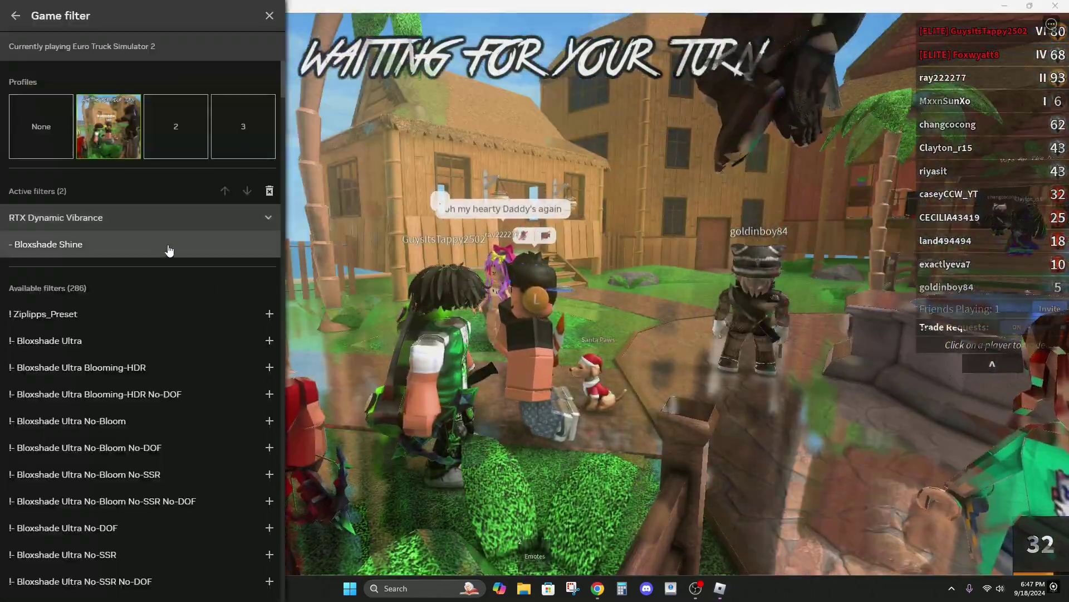
pyautogui.click(270, 191)
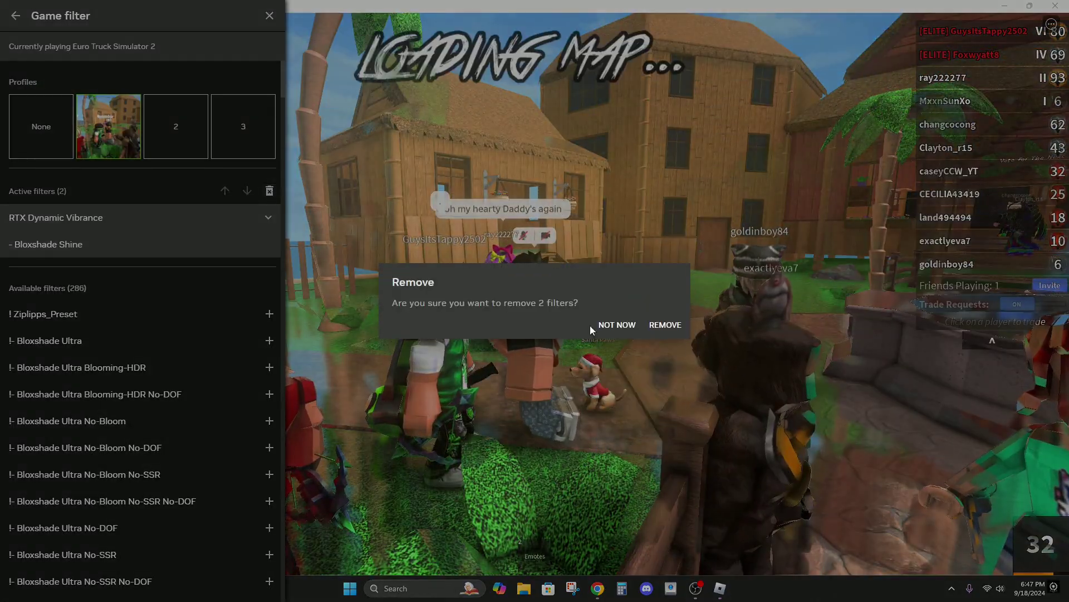
pyautogui.click(665, 324)
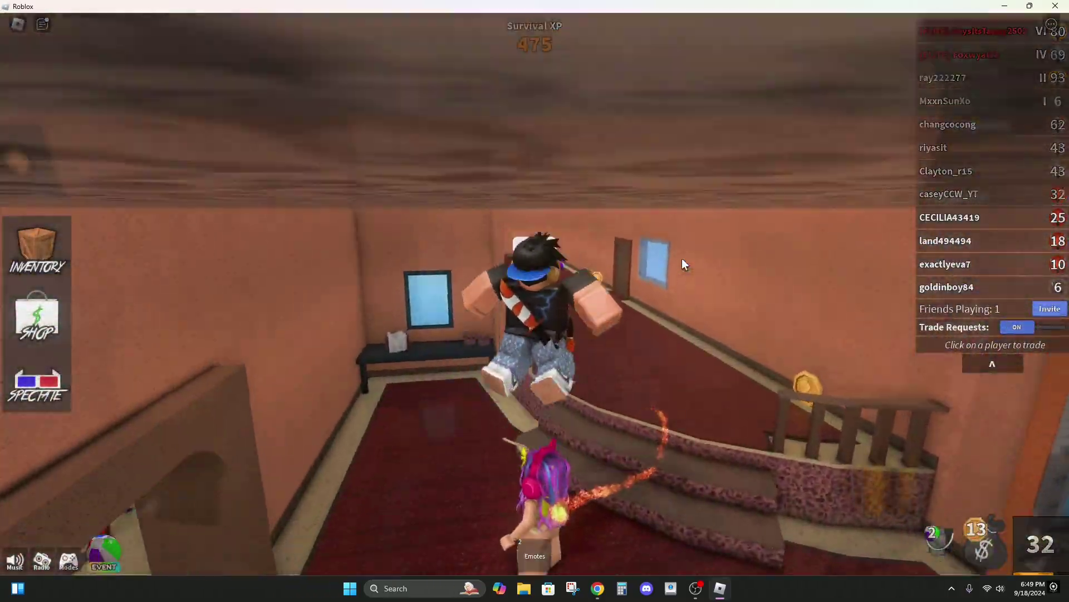
# Run the character through the round map's carpeted hallway and around its stairs to examine how the indoor scene is rendered.
pyautogui.press('d')
pyautogui.press('s')
pyautogui.press('w')
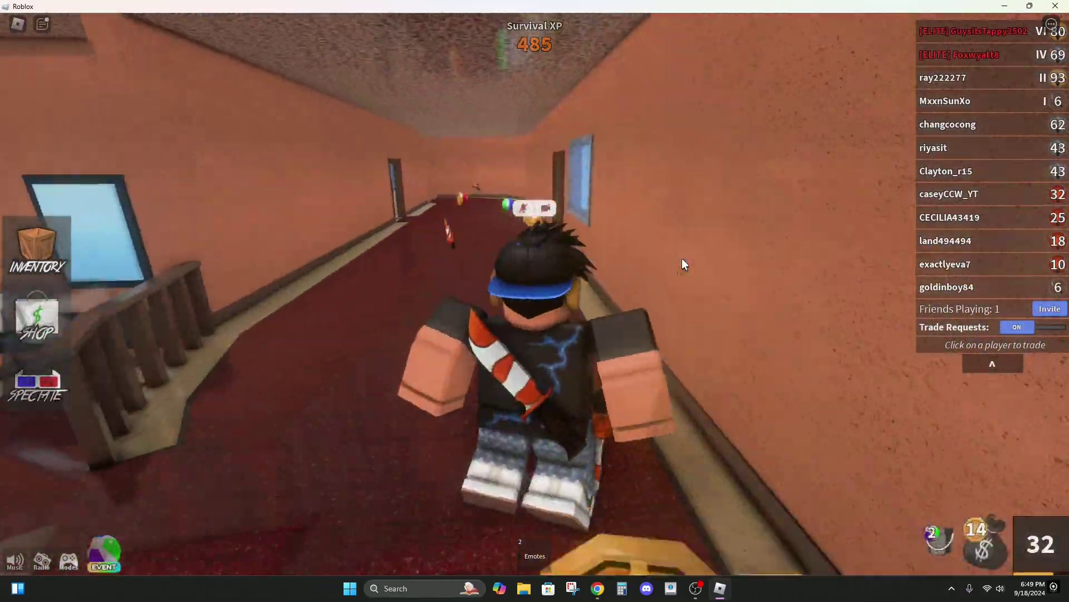
pyautogui.press('shift')
pyautogui.press('s')
pyautogui.press('a')
pyautogui.press('shift')
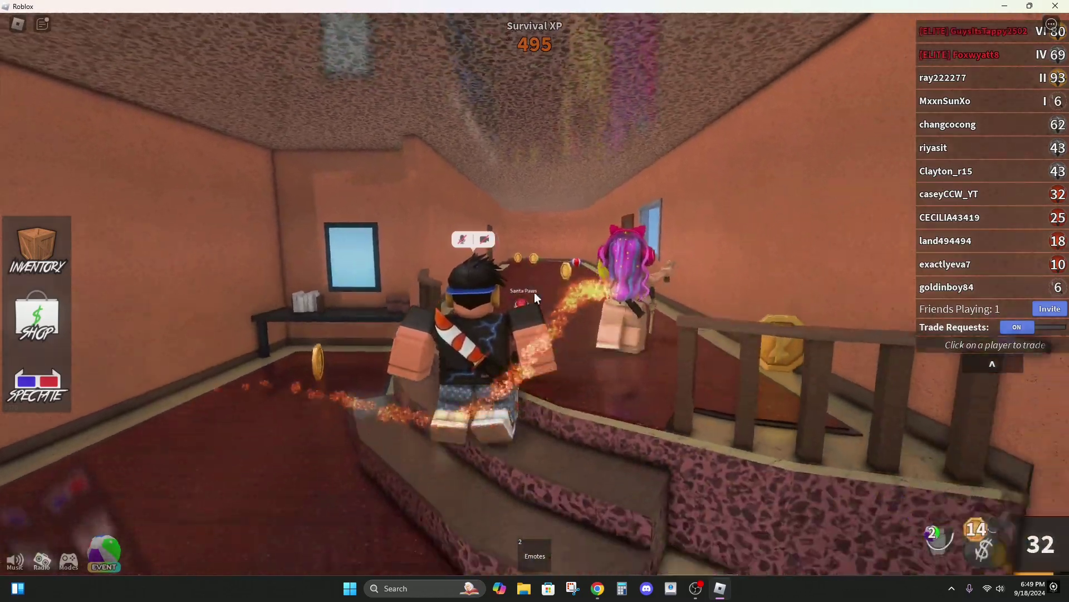